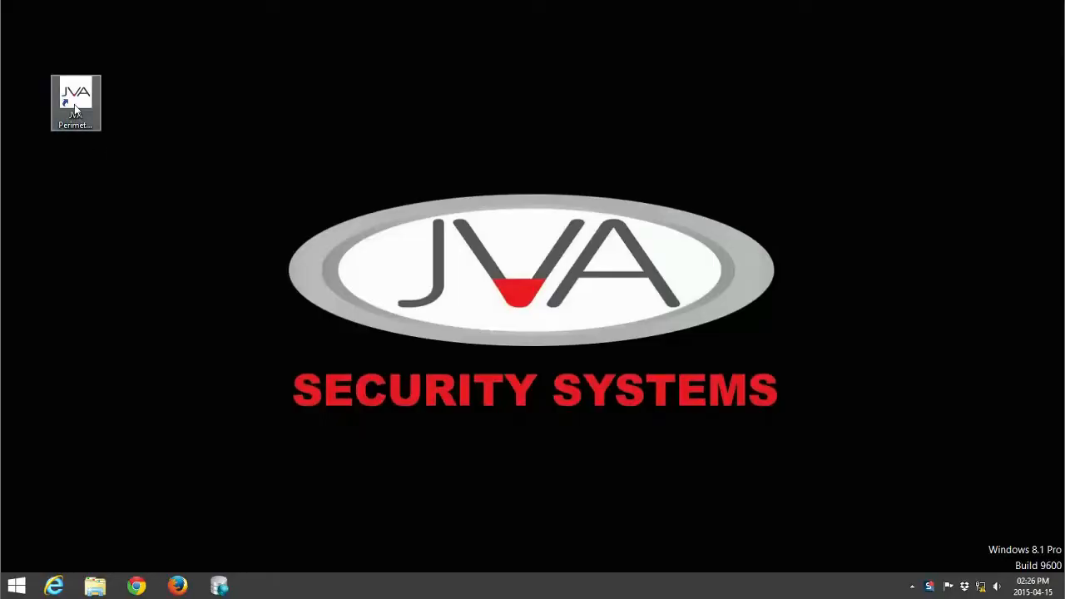
Step: Launch JVA Perimeter Patrol Pro from its desktop icon
double_click(74, 104)
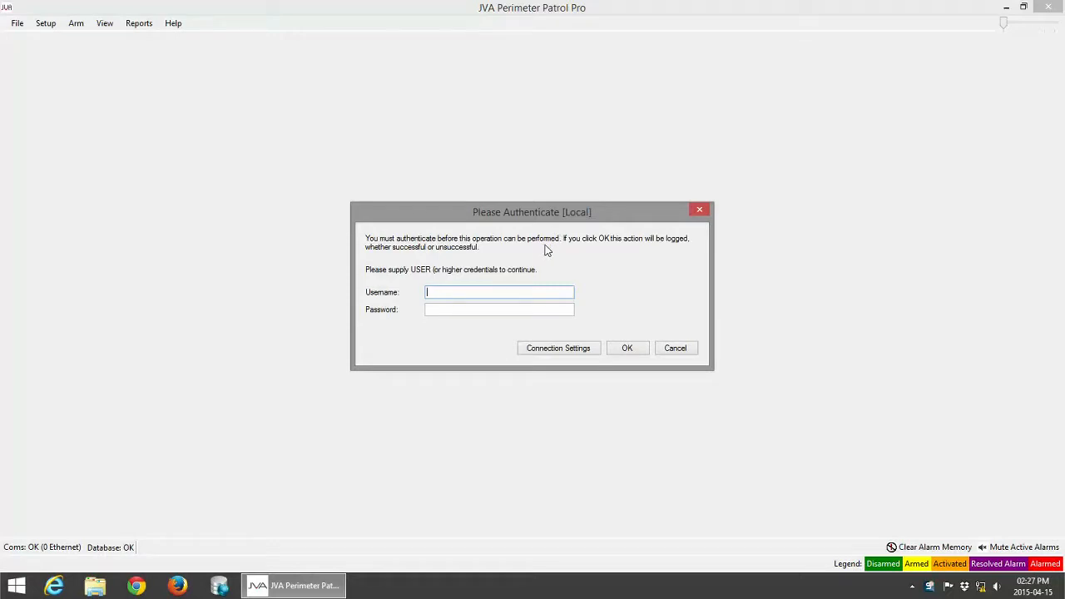
Step: Sign in with the administrator username and password
type("admin")
left_click(453, 311)
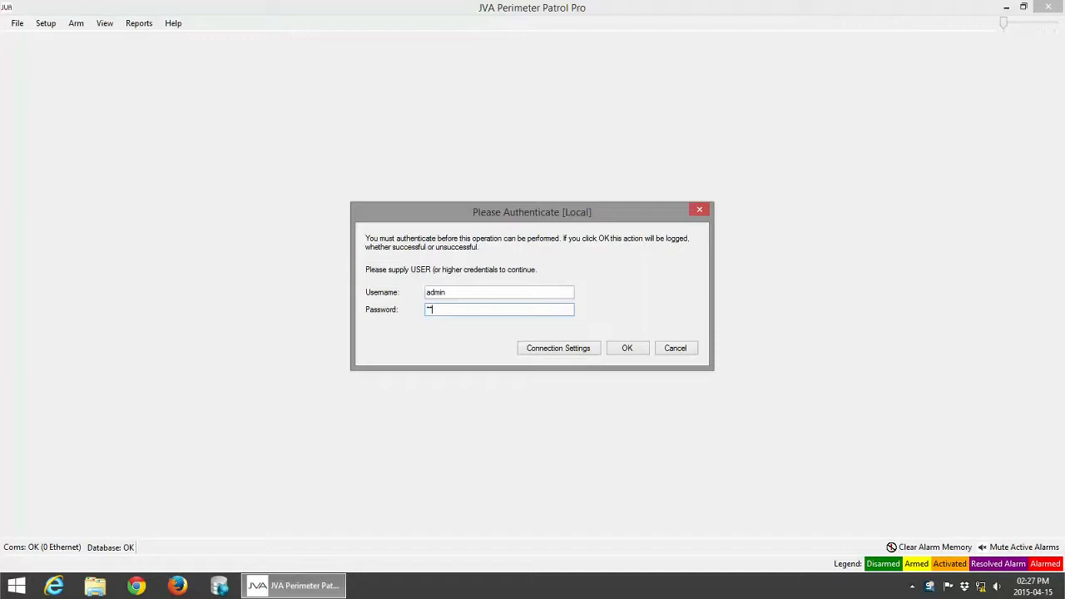
type("i")
key("Return")
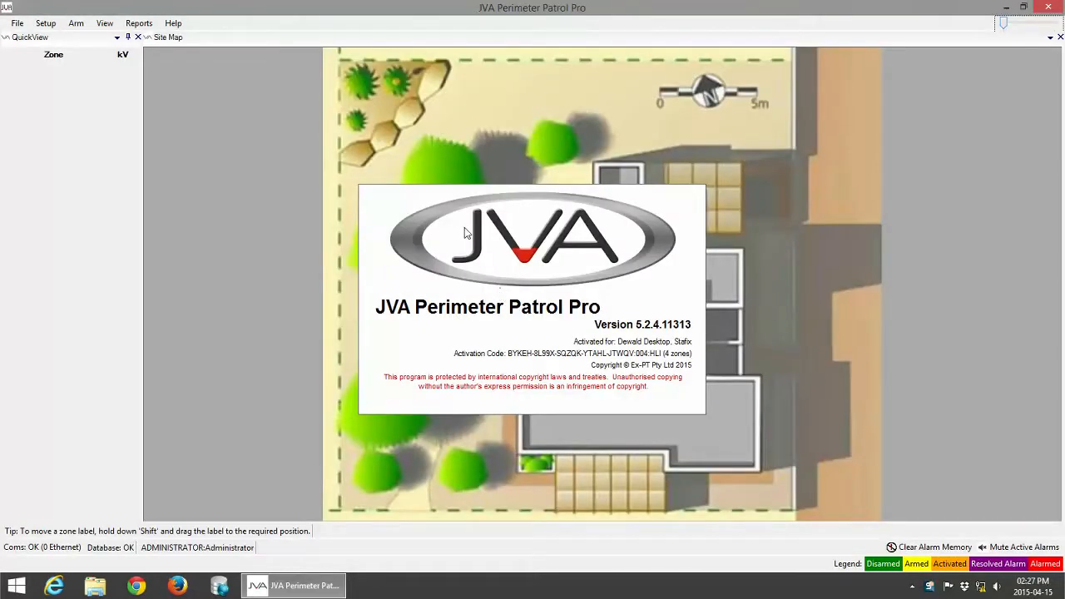
left_click(179, 27)
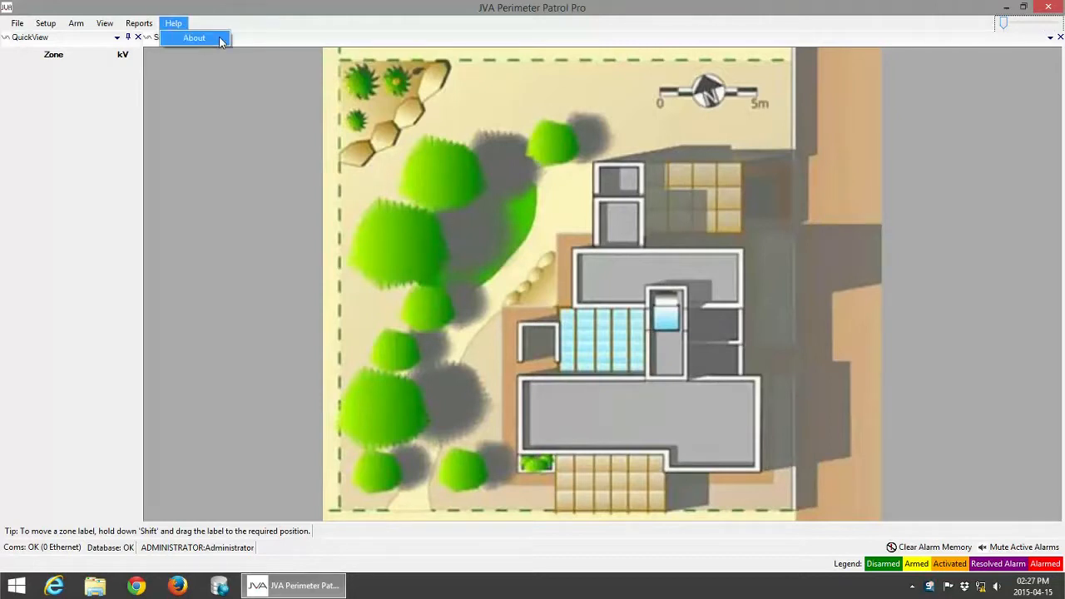
left_click(194, 38)
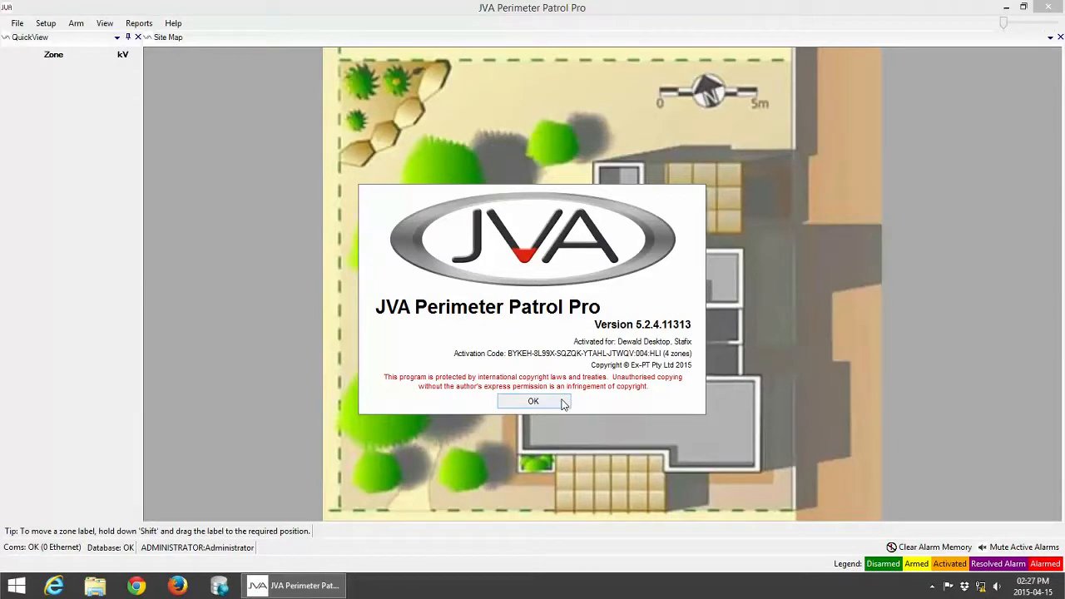
left_click(556, 402)
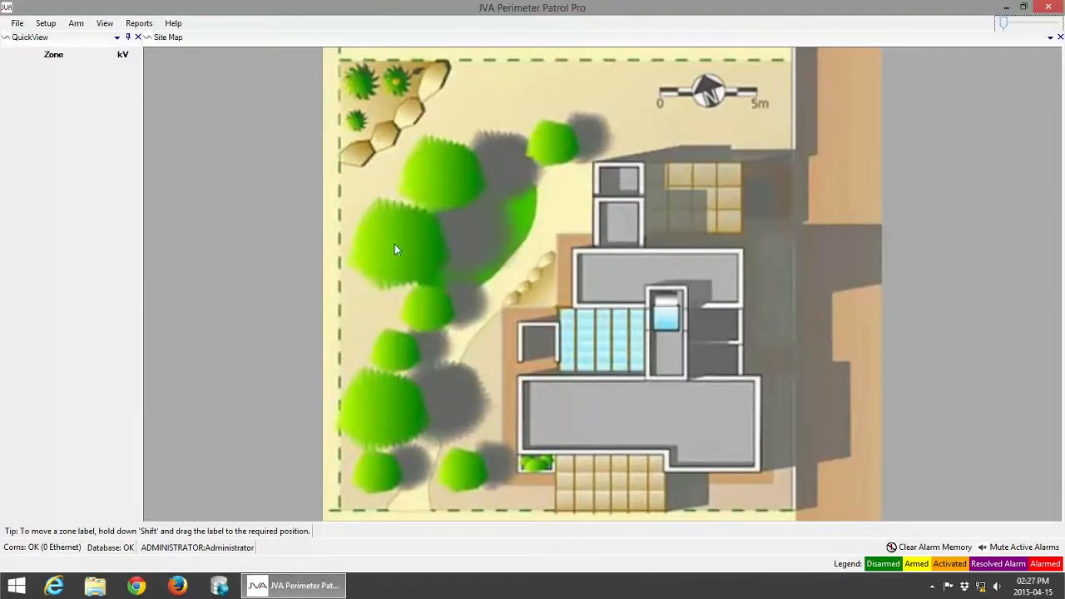
Step: Open Setup > System Configuration, keep Connect Via Ethernet, and bring up Add/Remove Zones
left_click(47, 23)
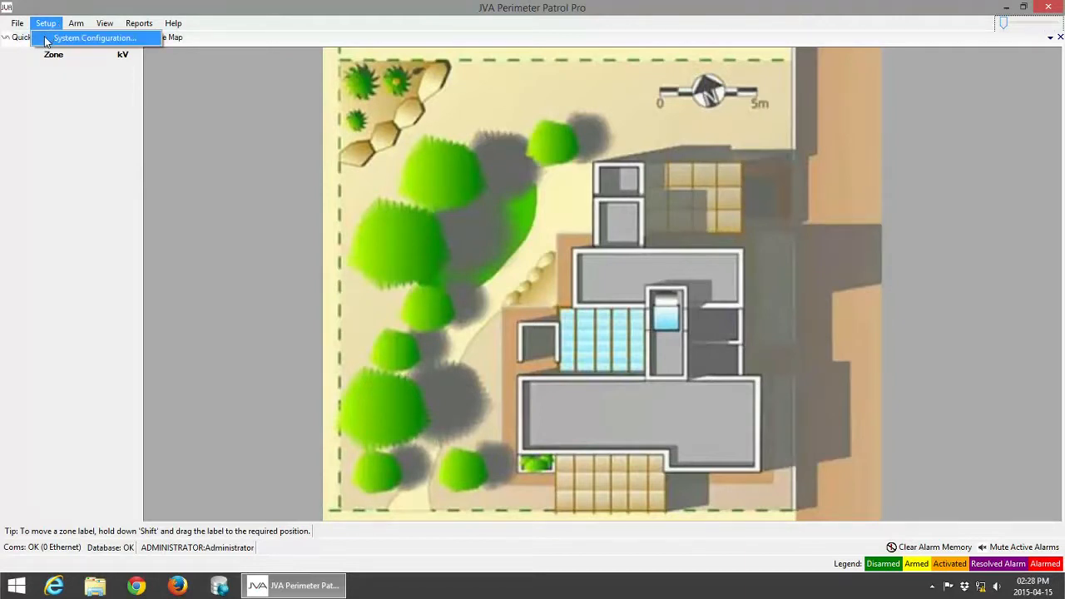
left_click(46, 39)
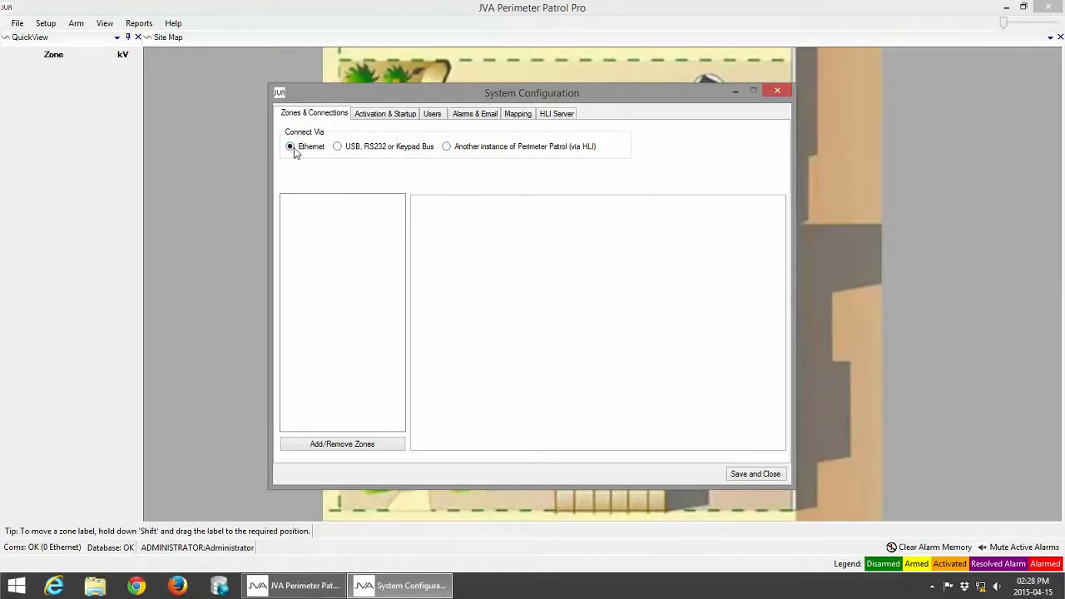
left_click(313, 447)
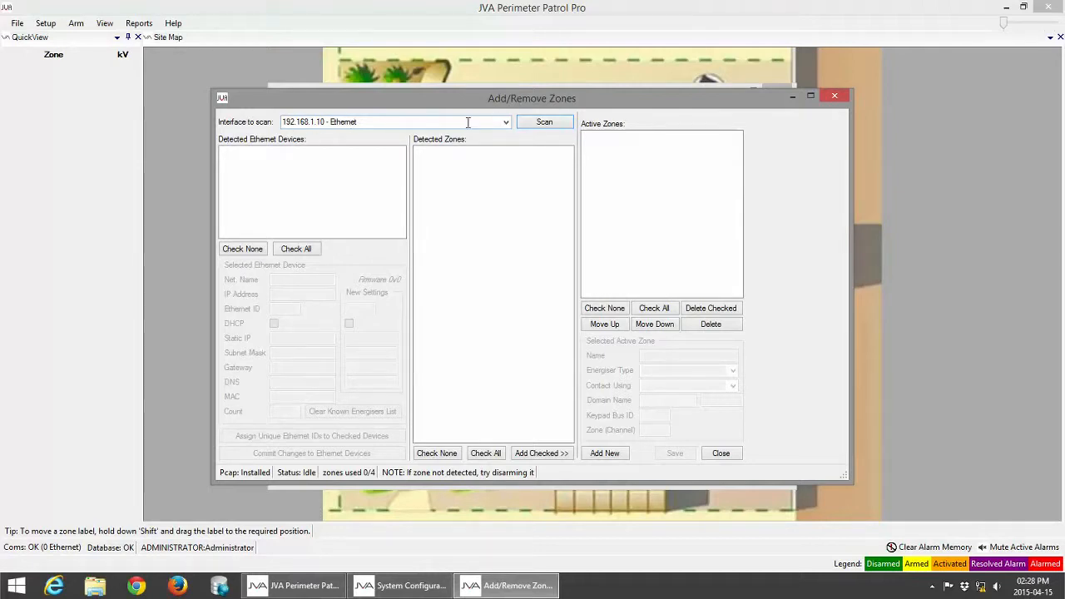
Step: Choose 192.168.1.10 - Ethernet as the interface to scan
left_click(507, 122)
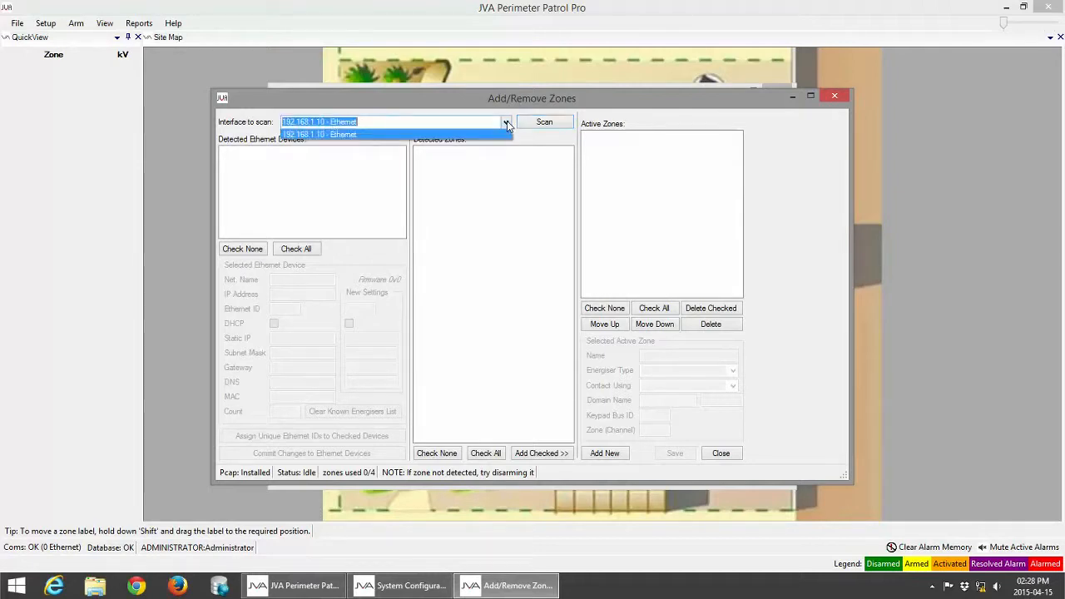
left_click(364, 134)
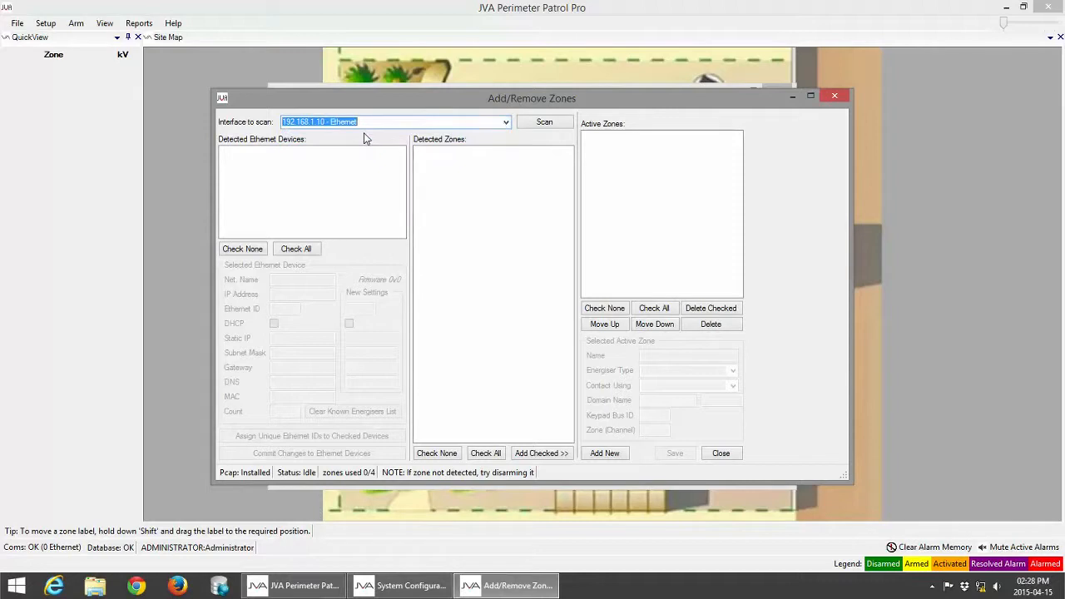
Step: Scan the interface, detecting ETH-206115 with zones 2:1, 2:2, 4:1 and 4:2
left_click(563, 125)
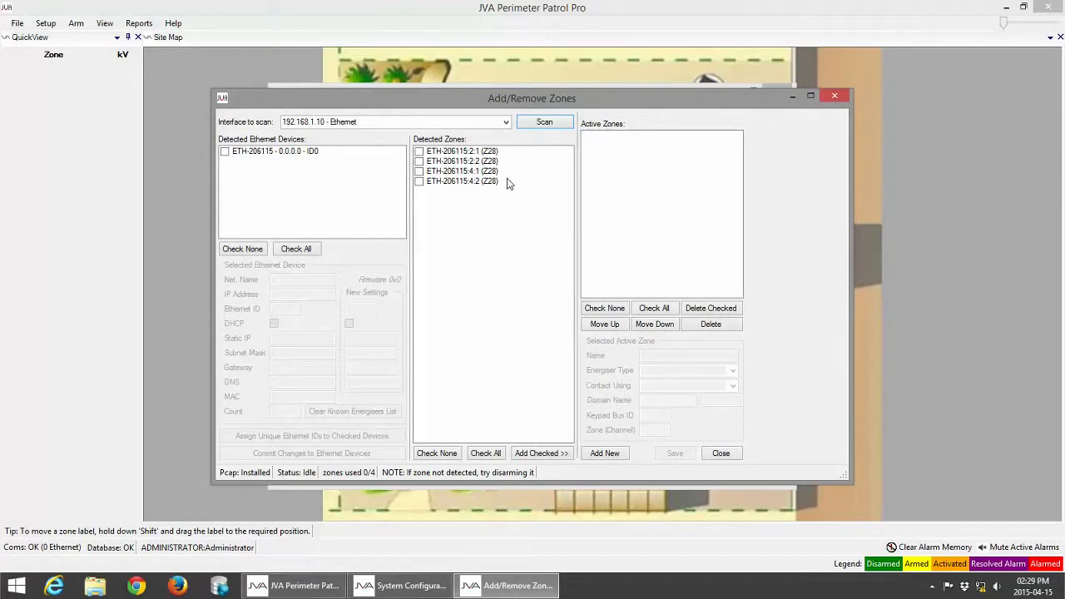
Step: Select energiser ETH-206115 to show its IP 0.0.0.0, DHCP and static IP 192.168.0.150
left_click(226, 153)
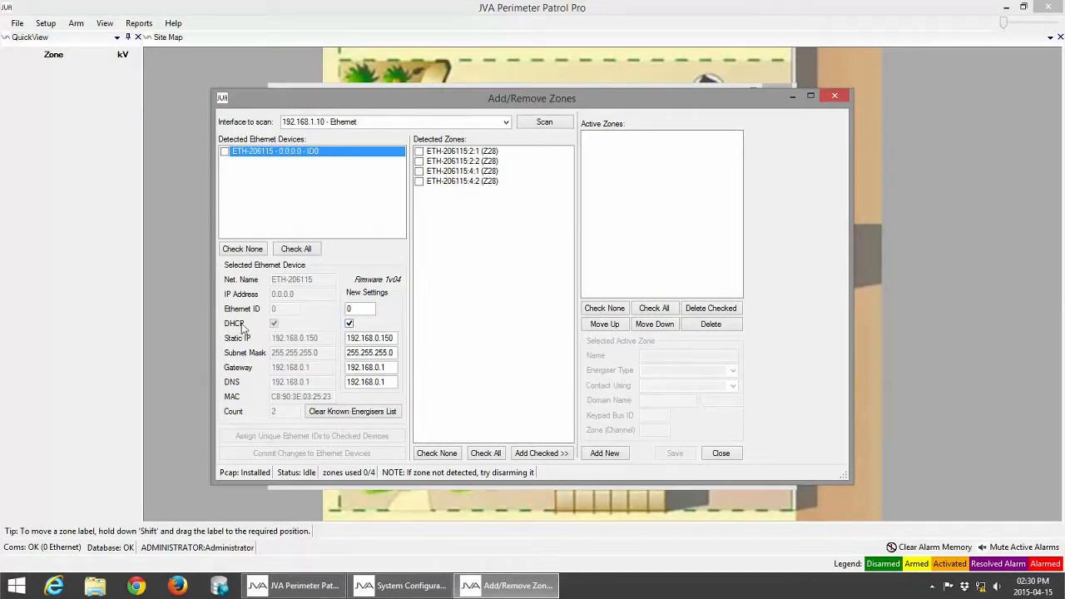
Step: Untick DHCP in the energiser's New Settings
left_click(349, 323)
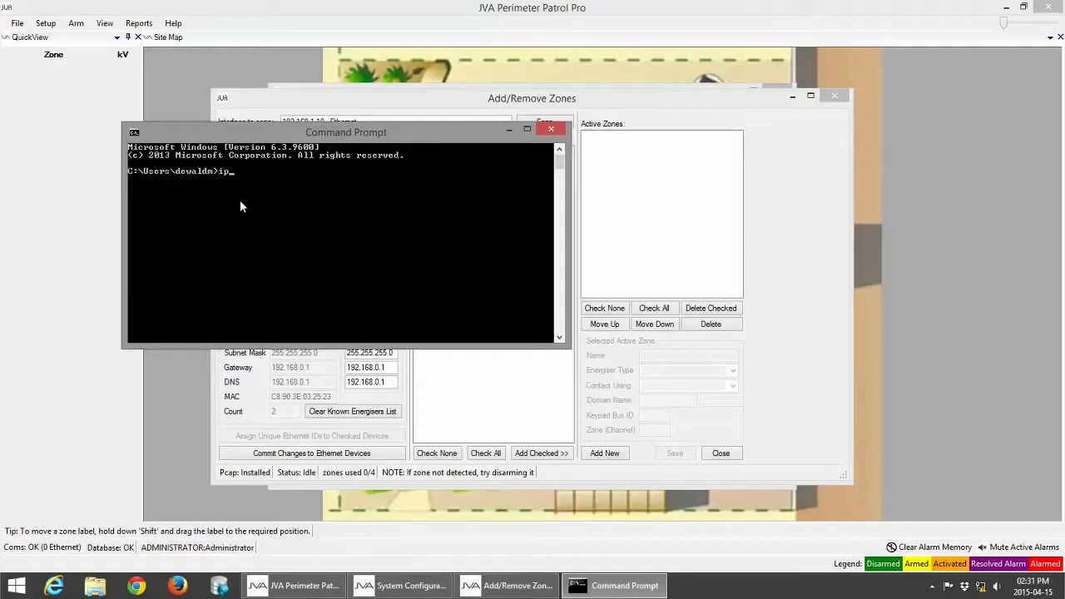
Step: Run ipconfig to read the PC's IPv4 192.168.1.10 and gateway 192.168.1.1
type("ipcon")
type("fi")
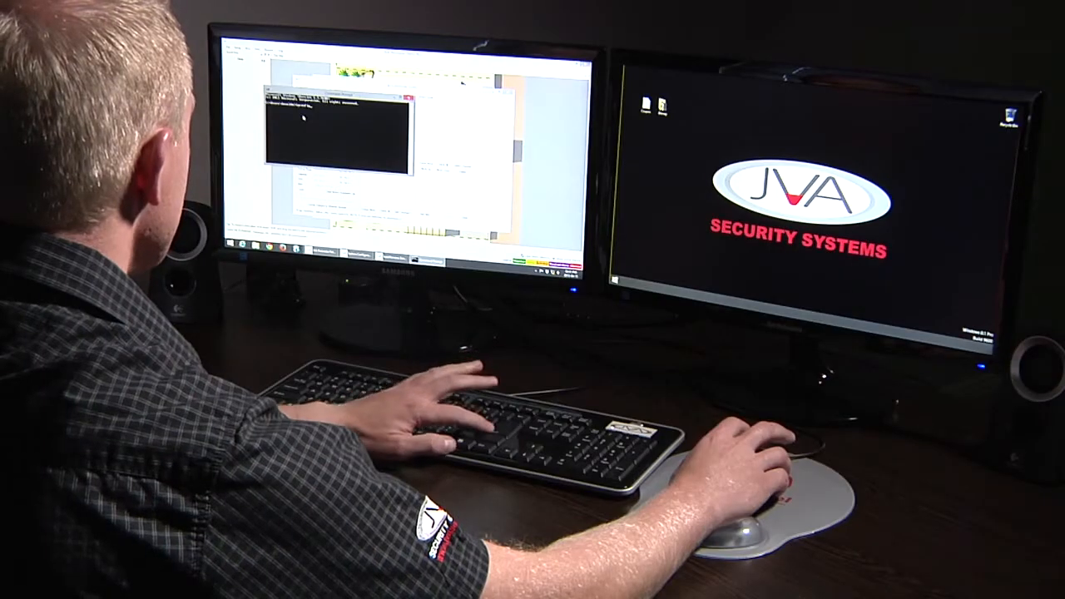
left_click_drag(333, 93, 493, 79)
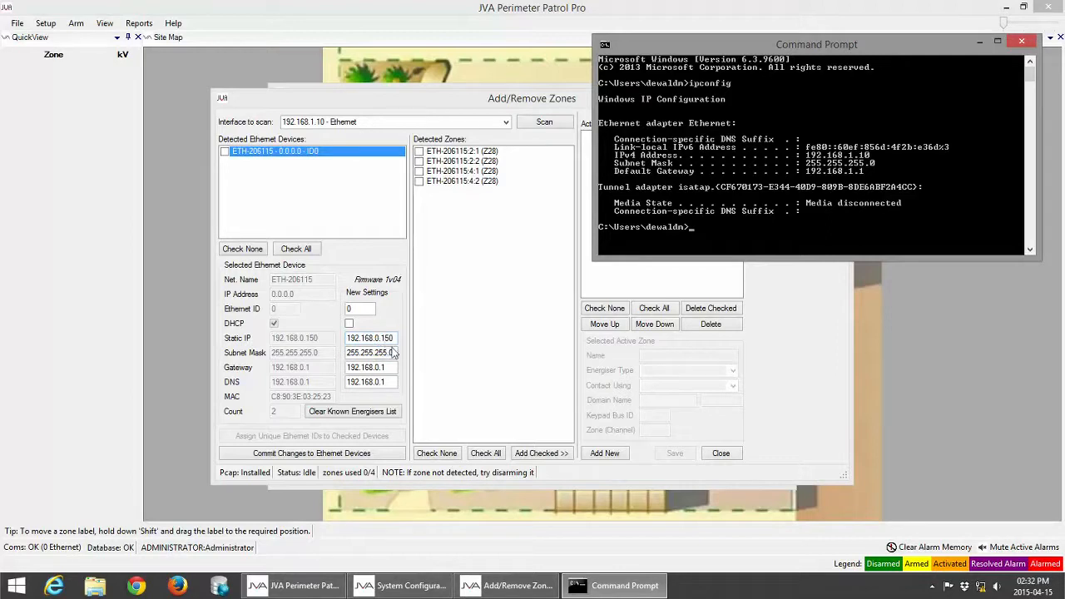
Step: Change the energiser's new static IP to 192.168.1.150
left_click(468, 279)
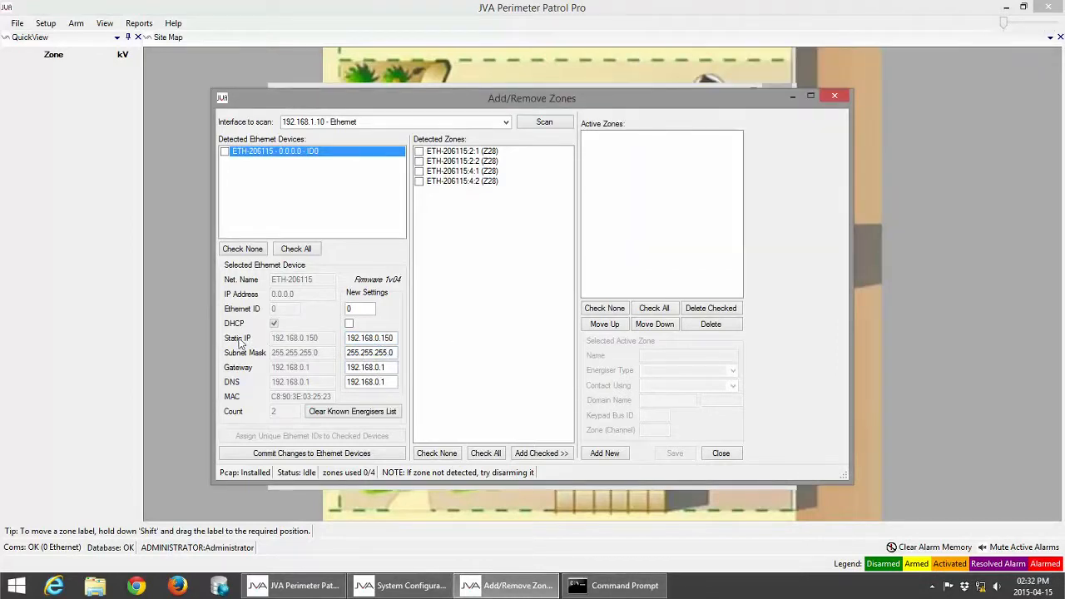
left_click(377, 337)
key("BackSpace")
key("BackSpace")
type("1")
Step: Set the gateway to 192.168.1.1, commit the changes, and tick ETH-206115
left_click(377, 367)
key("BackSpace")
type("1")
left_click(295, 457)
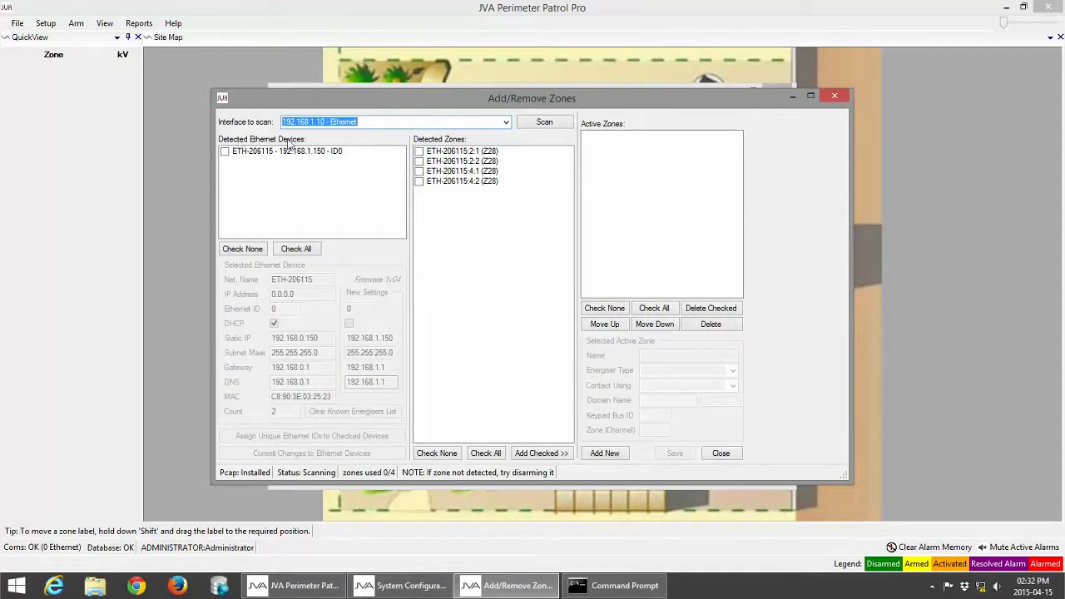
left_click(225, 151)
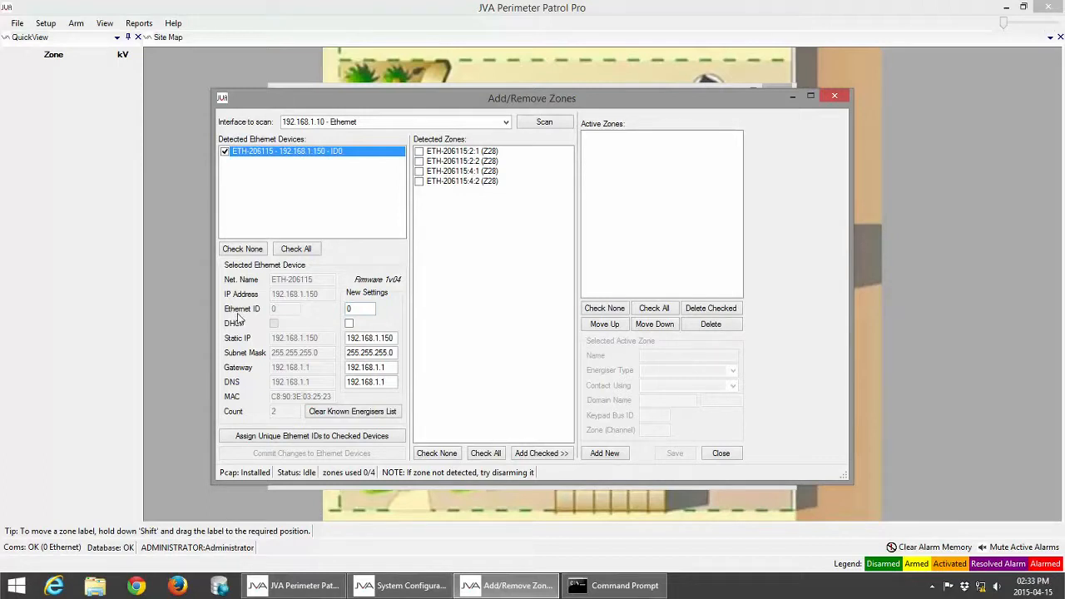
Step: Assign Ethernet ID 1 to the checked energiser and commit it to the device
left_click(367, 309)
type("1")
left_click(293, 441)
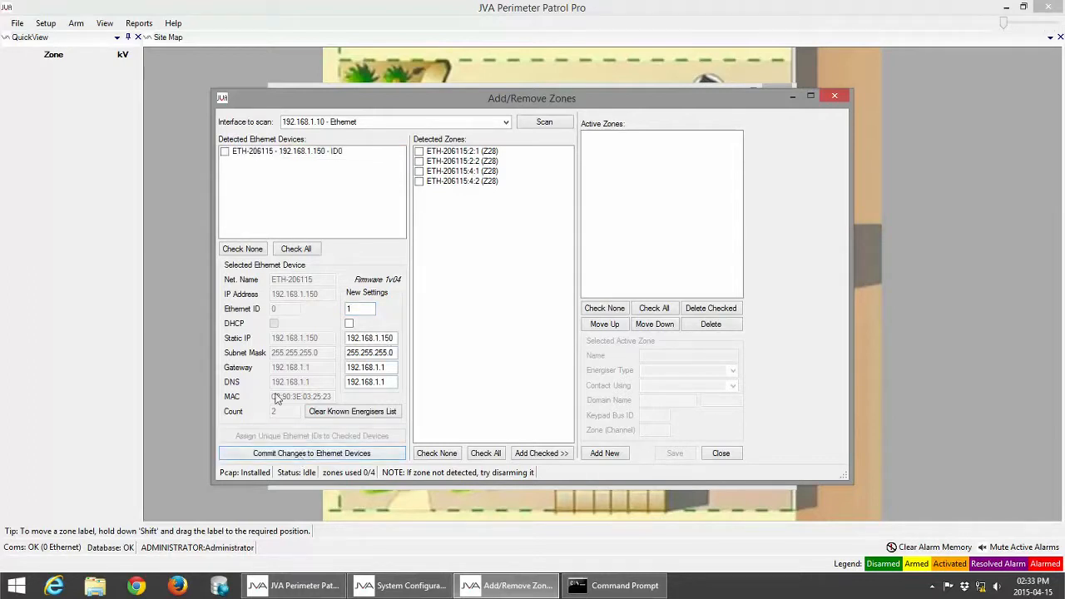
left_click(321, 455)
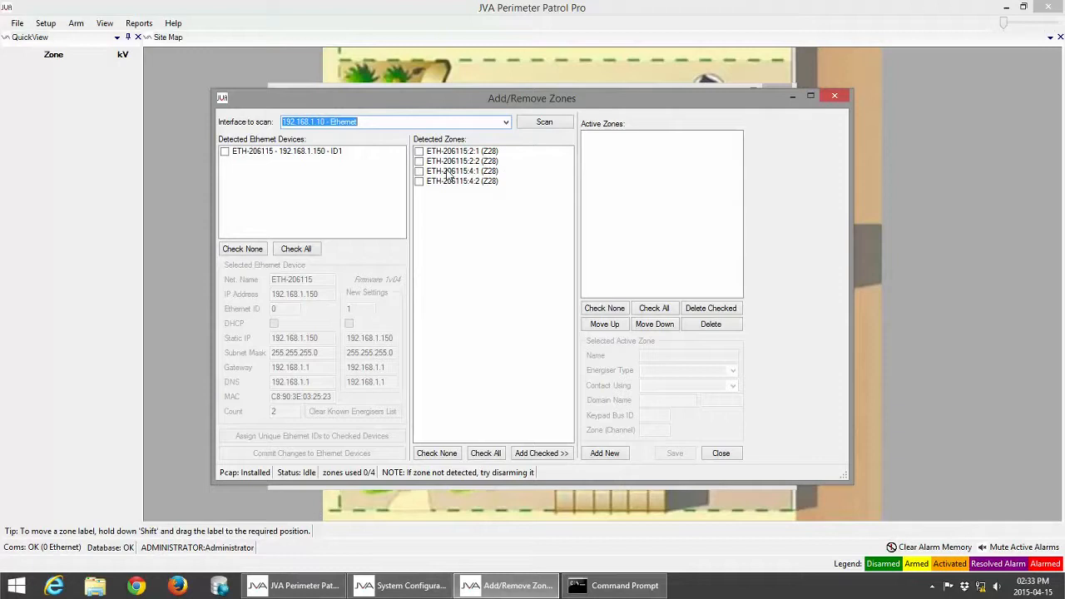
Step: Add all four detected ETH-206115 zones (2:1, 2:2, 4:1, 4:2) as active zones
left_click(418, 151)
left_click(419, 160)
left_click(418, 171)
left_click(418, 181)
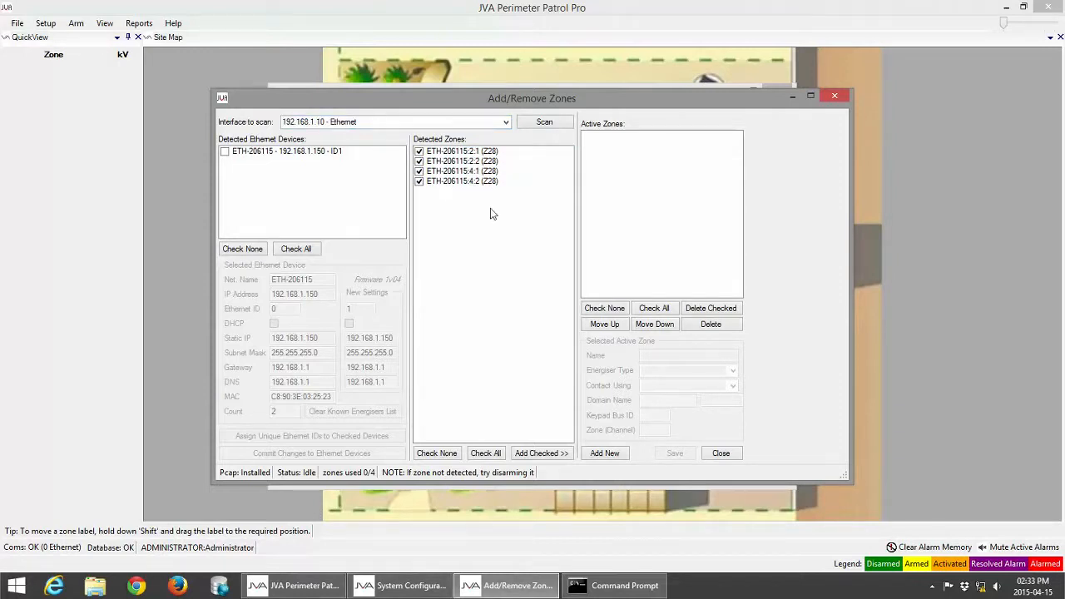
left_click(548, 457)
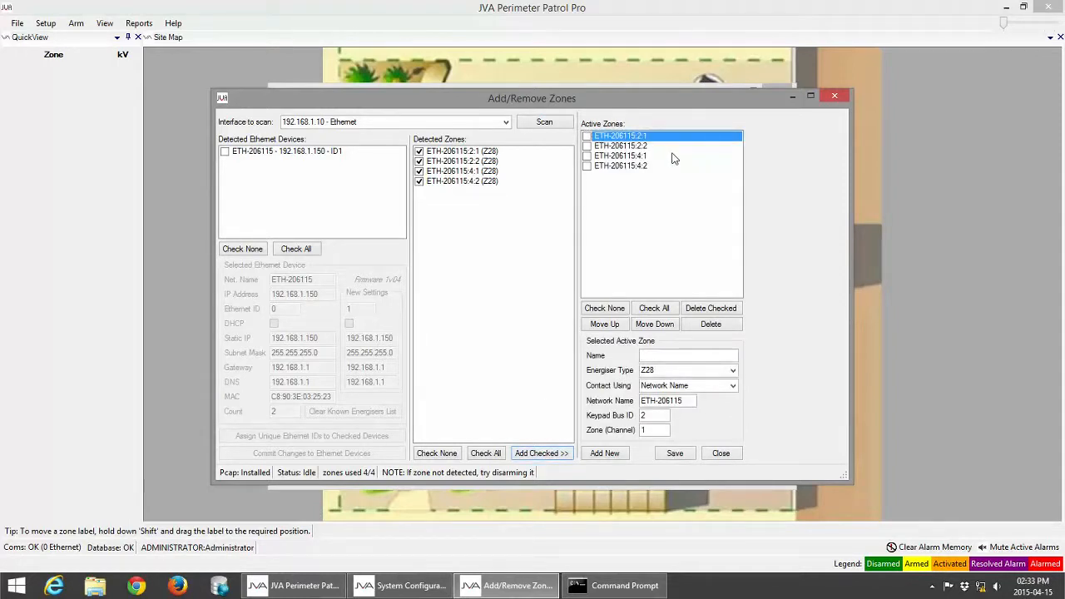
Step: Name and save the active zones as Zone1, Zone2, Zone3 and Zon4
left_click(586, 136)
left_click(652, 356)
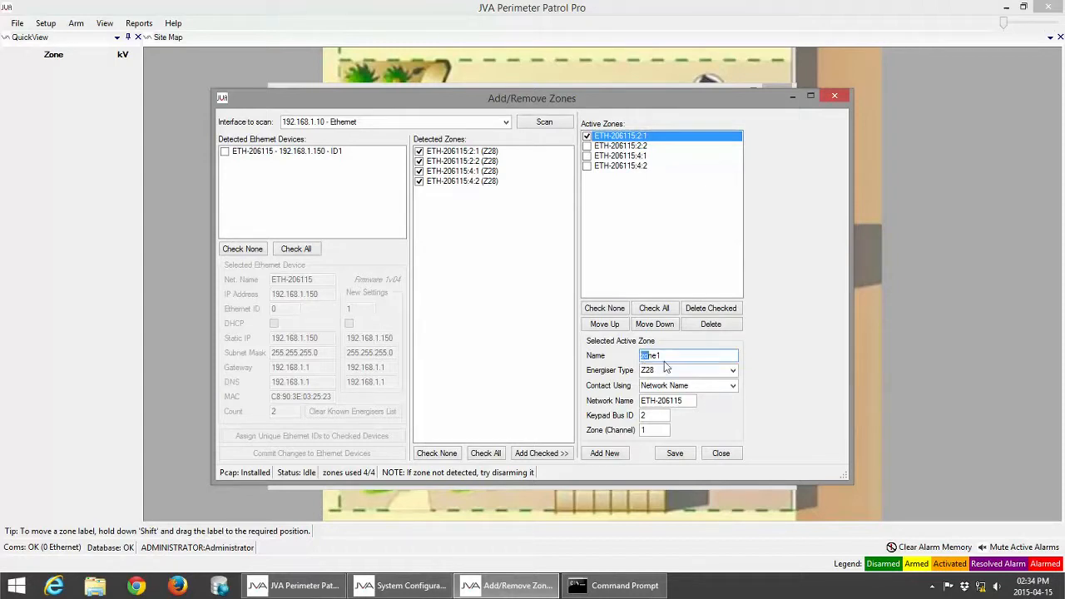
key("BackSpace")
left_click(680, 460)
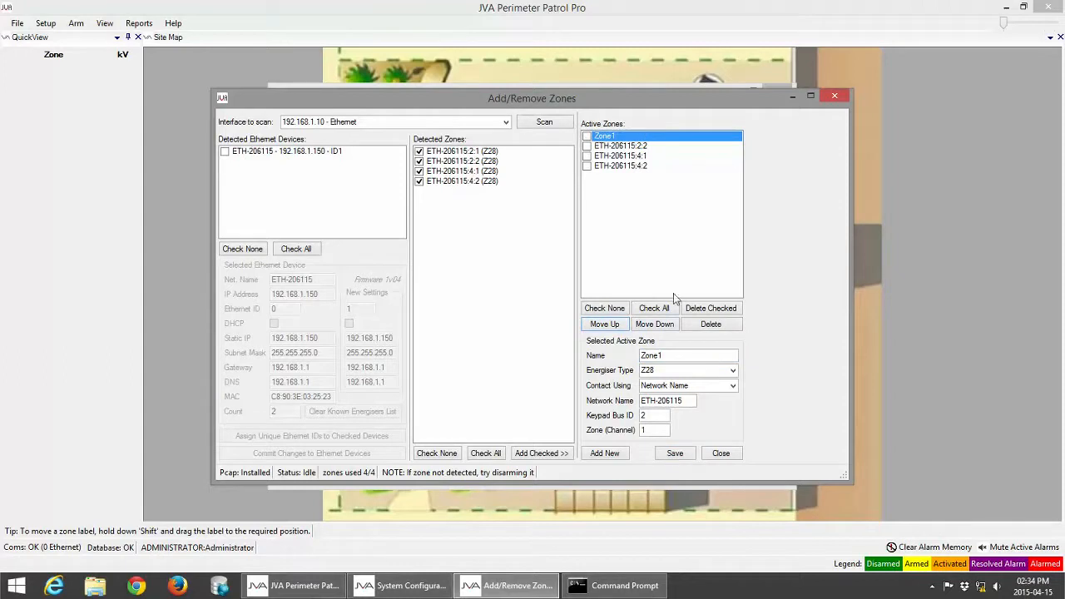
left_click(603, 148)
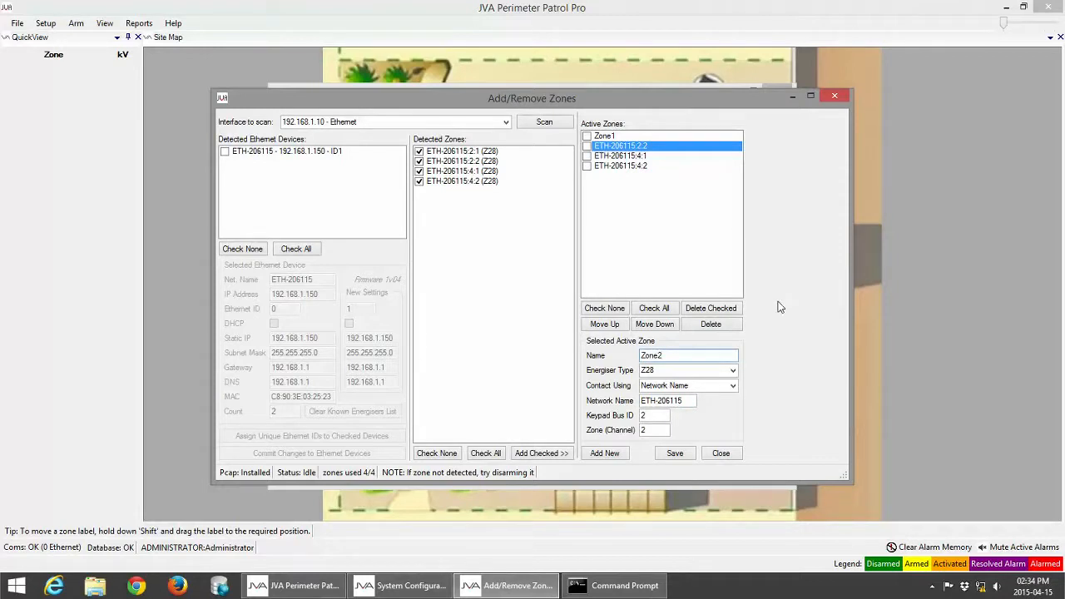
left_click(680, 456)
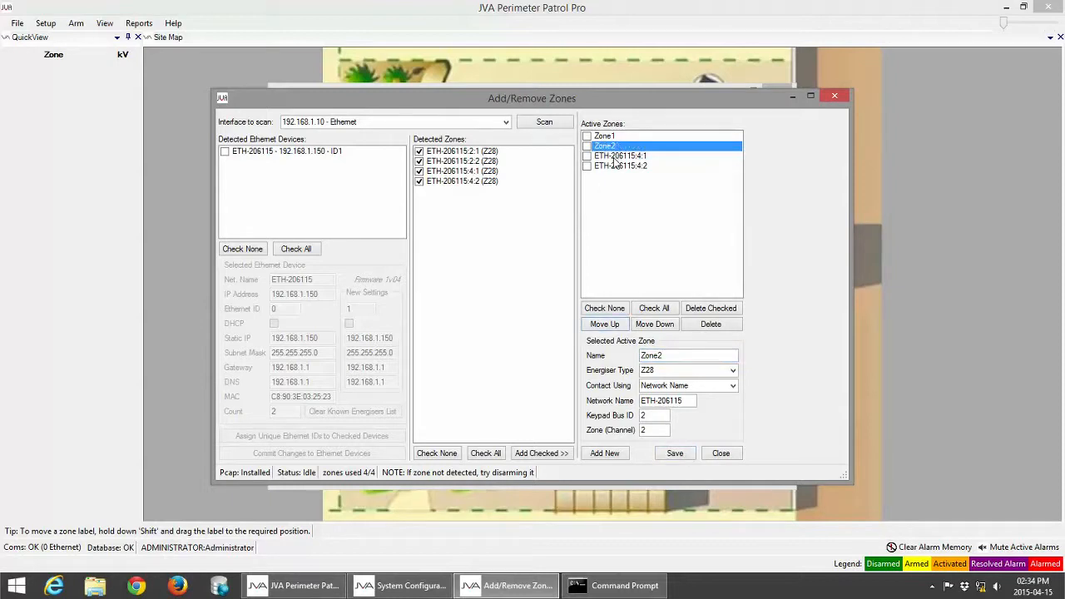
left_click(614, 157)
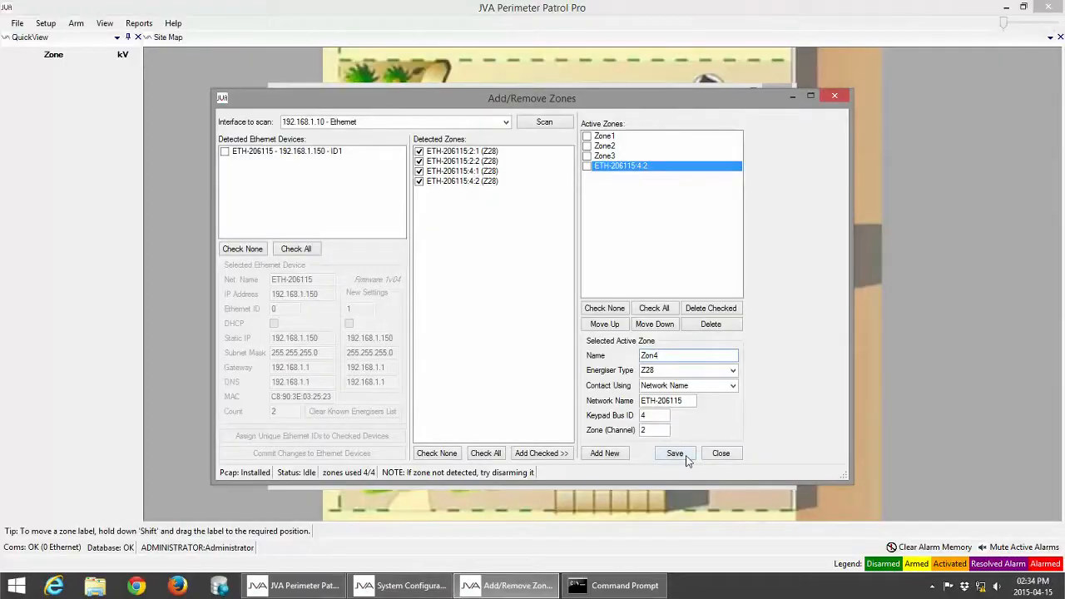
left_click(680, 453)
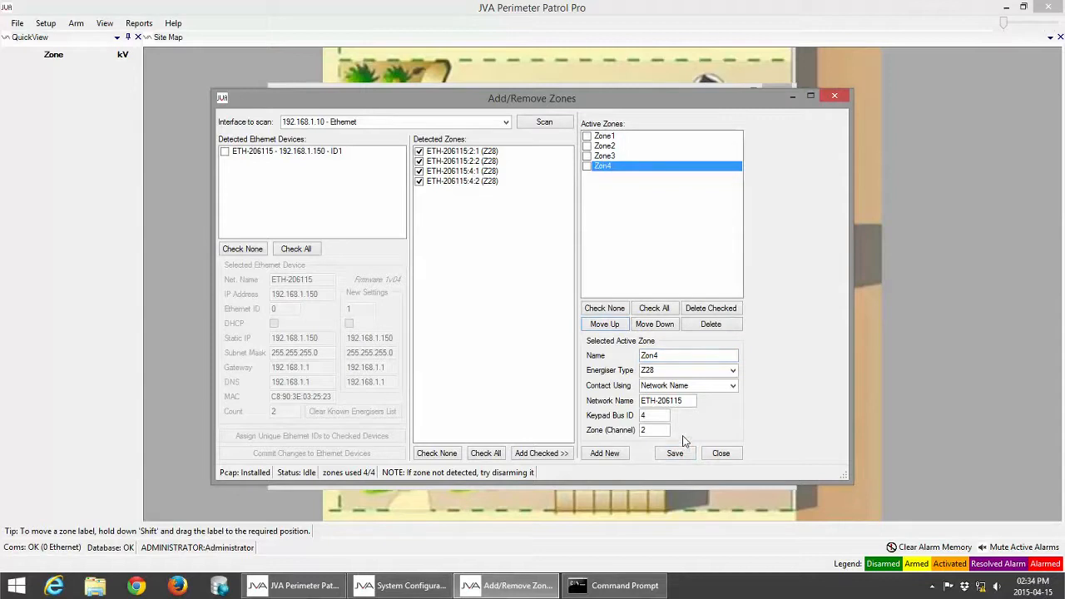
left_click(602, 137)
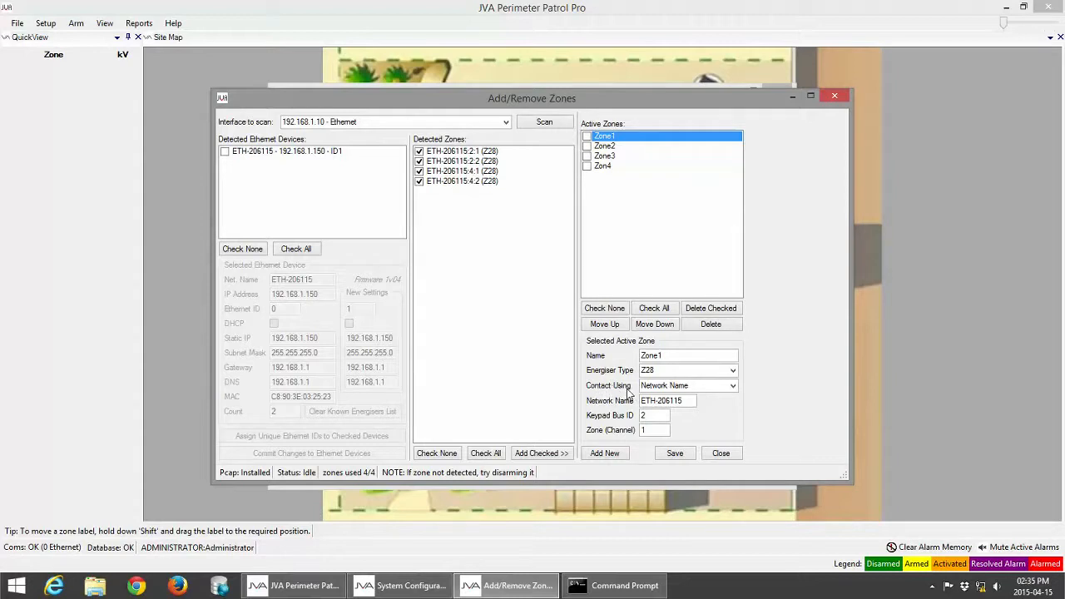
Step: Set Zone1 and Zone2 to be contacted using IP Address
left_click(732, 386)
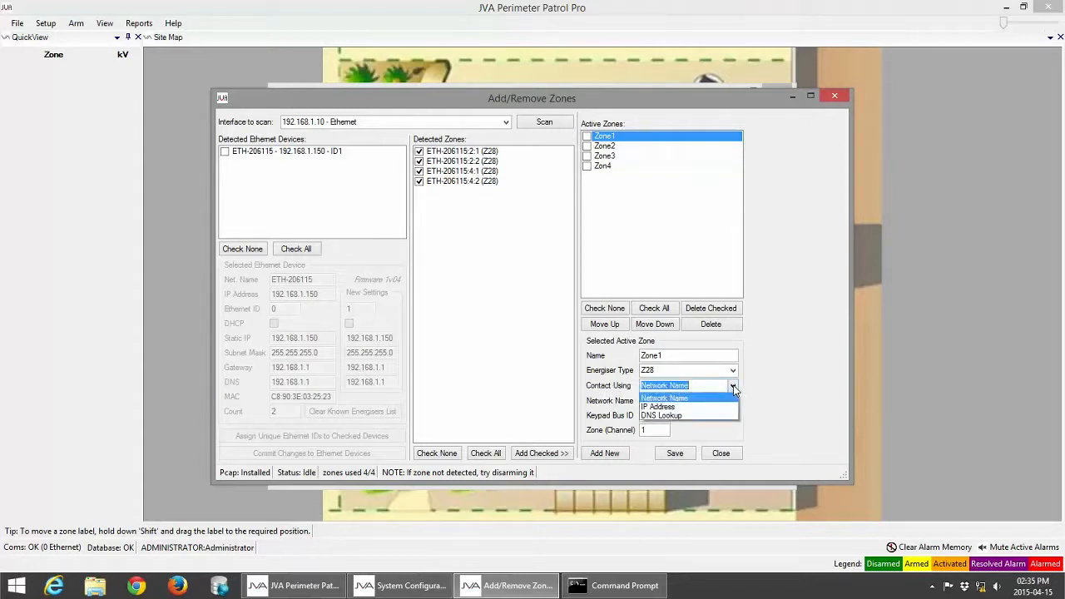
left_click(682, 409)
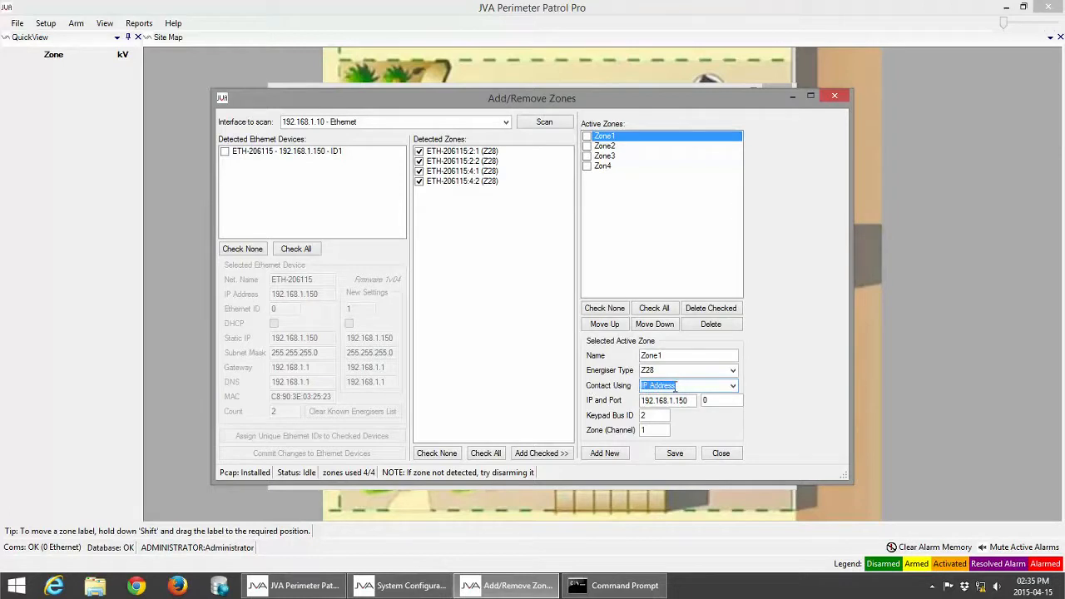
left_click(591, 148)
left_click(588, 148)
left_click(692, 385)
left_click(732, 385)
left_click(666, 408)
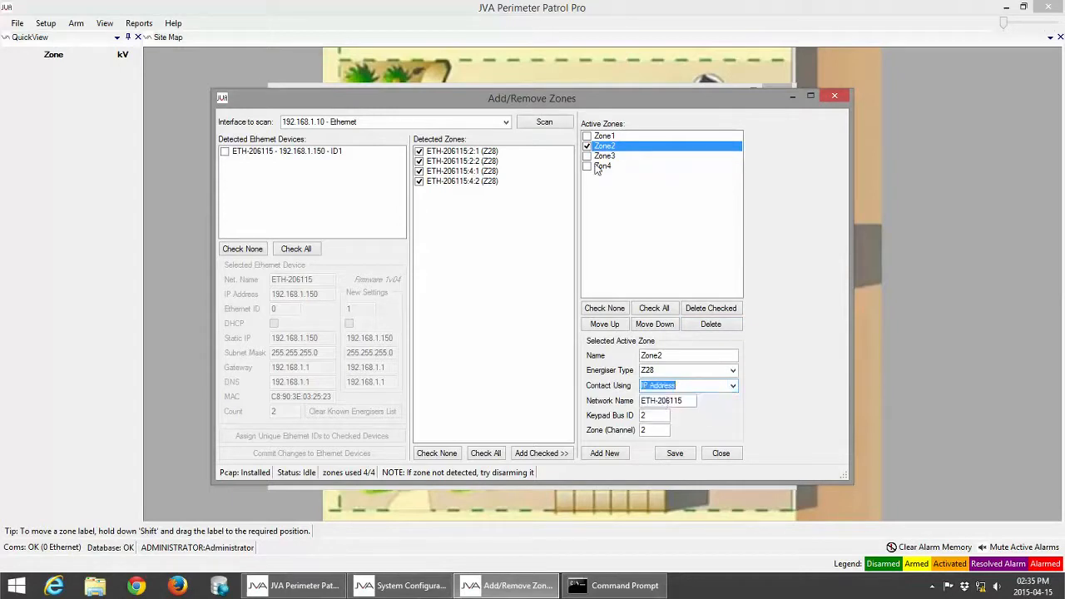
Step: Set Zone3 and the fourth zone to IP Address, rename Zon4 to Zone4, and save
left_click(603, 156)
left_click(734, 386)
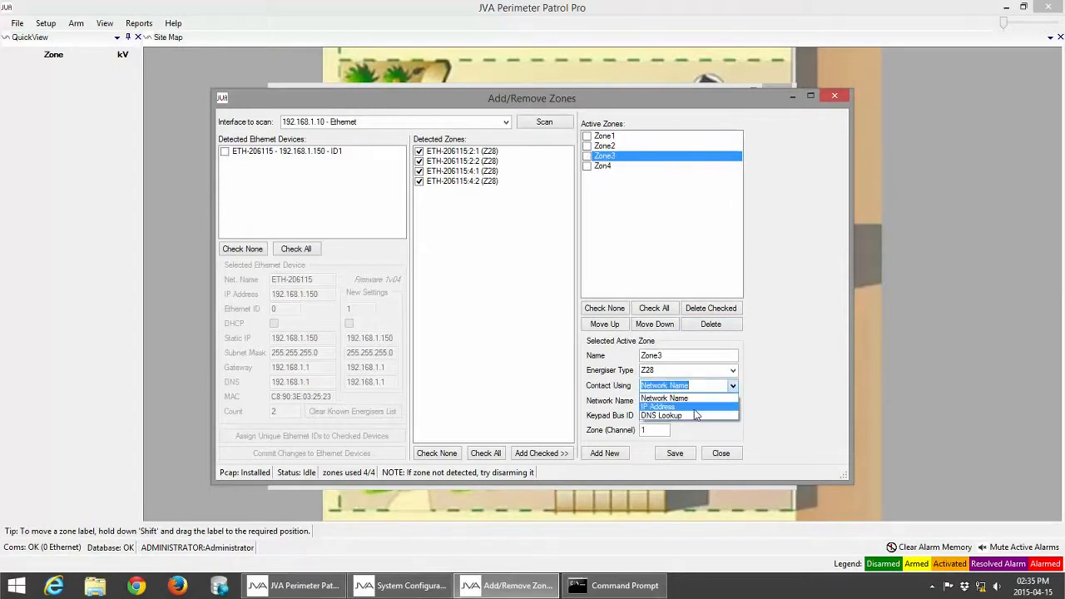
left_click(666, 407)
left_click(603, 167)
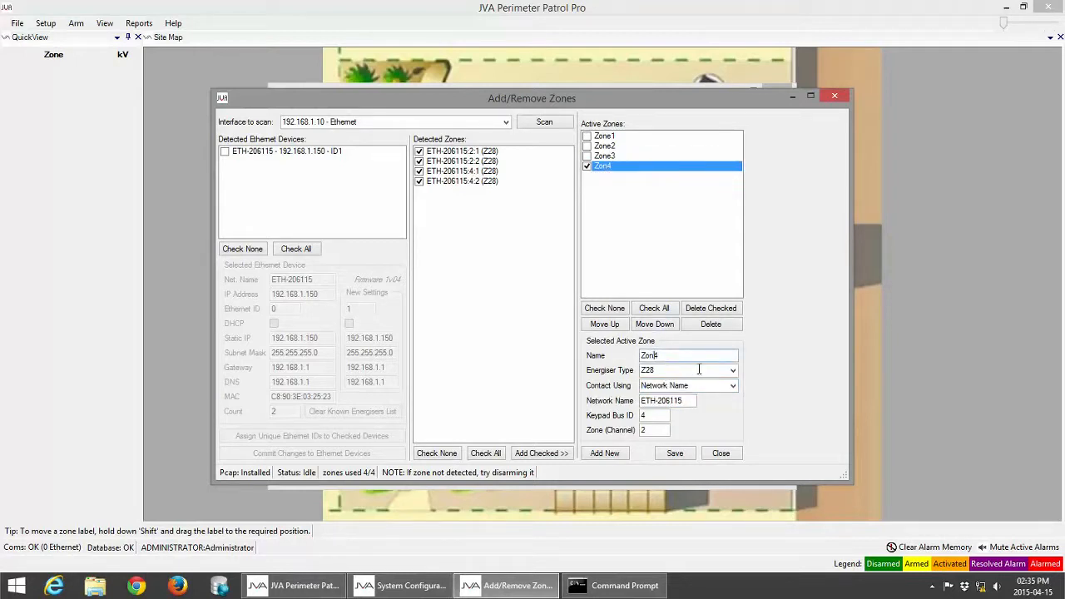
left_click(732, 385)
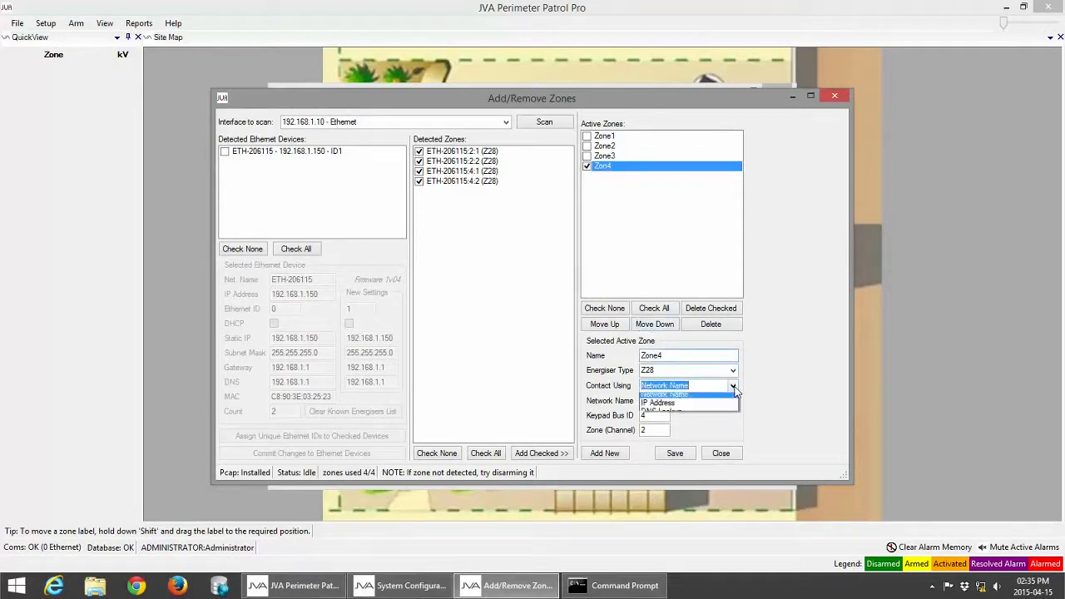
left_click(670, 406)
left_click(675, 459)
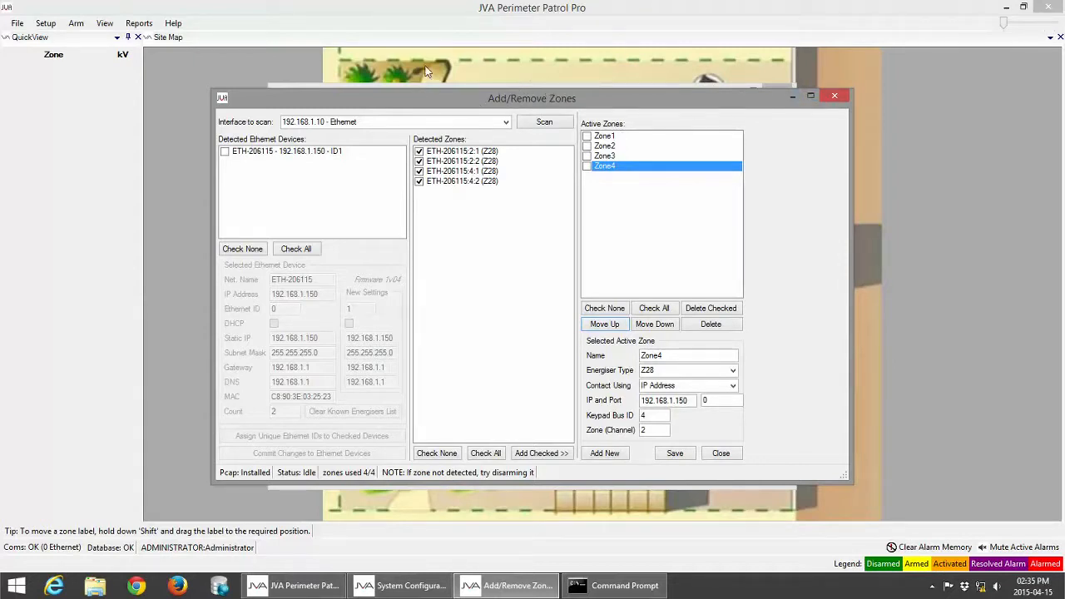
left_click(837, 98)
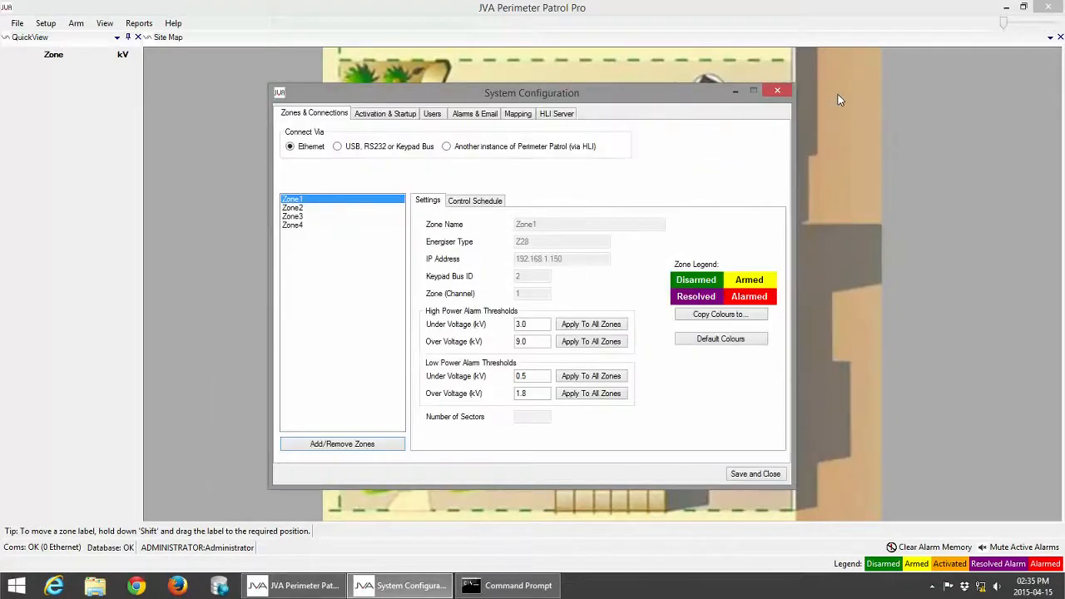